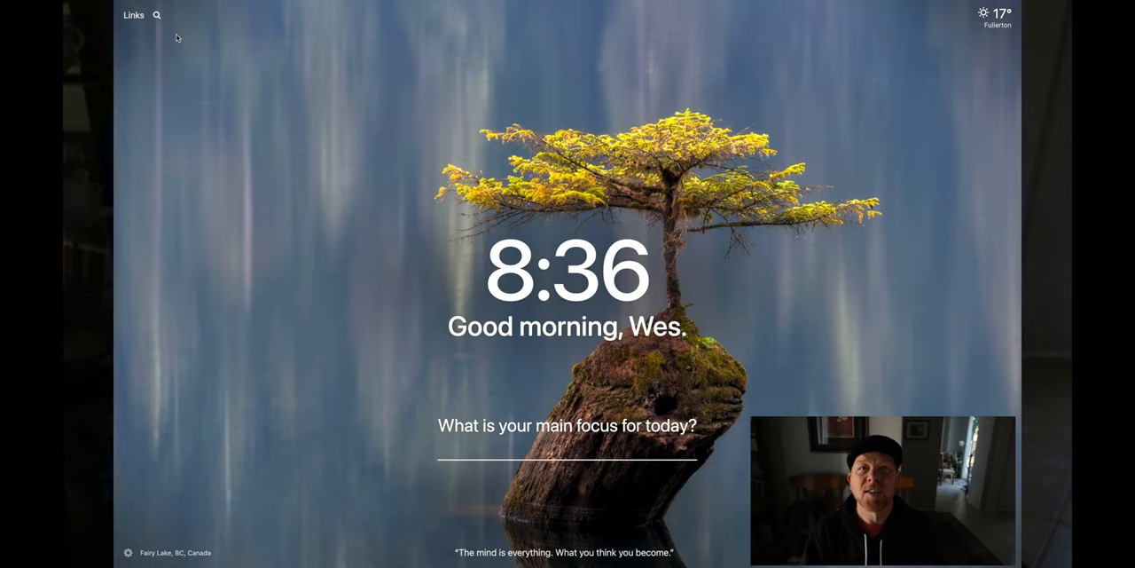
type("uji x100")
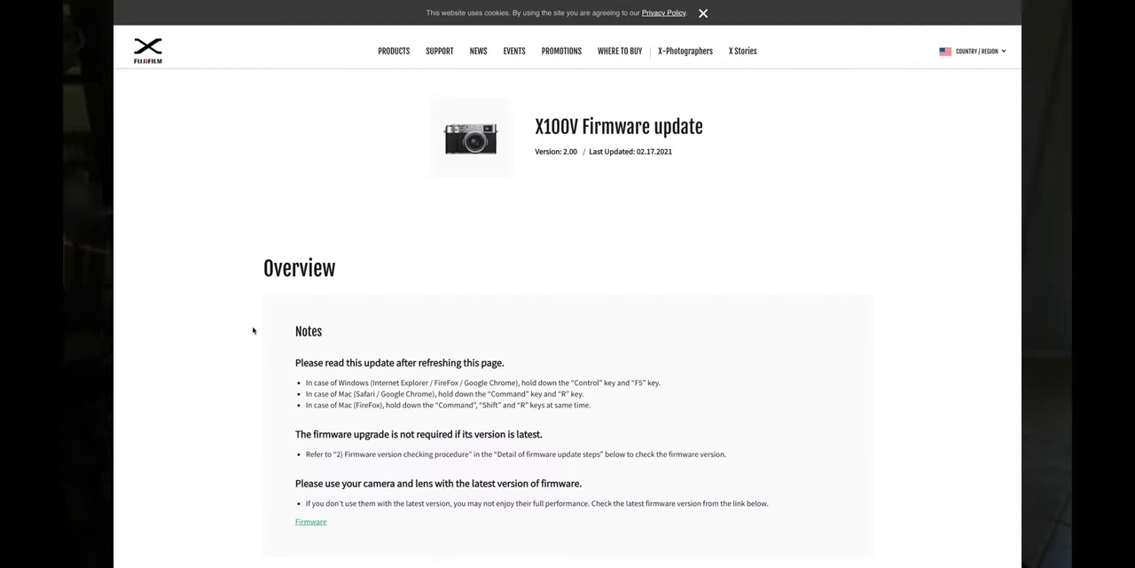
scroll(254, 333, "down", 3)
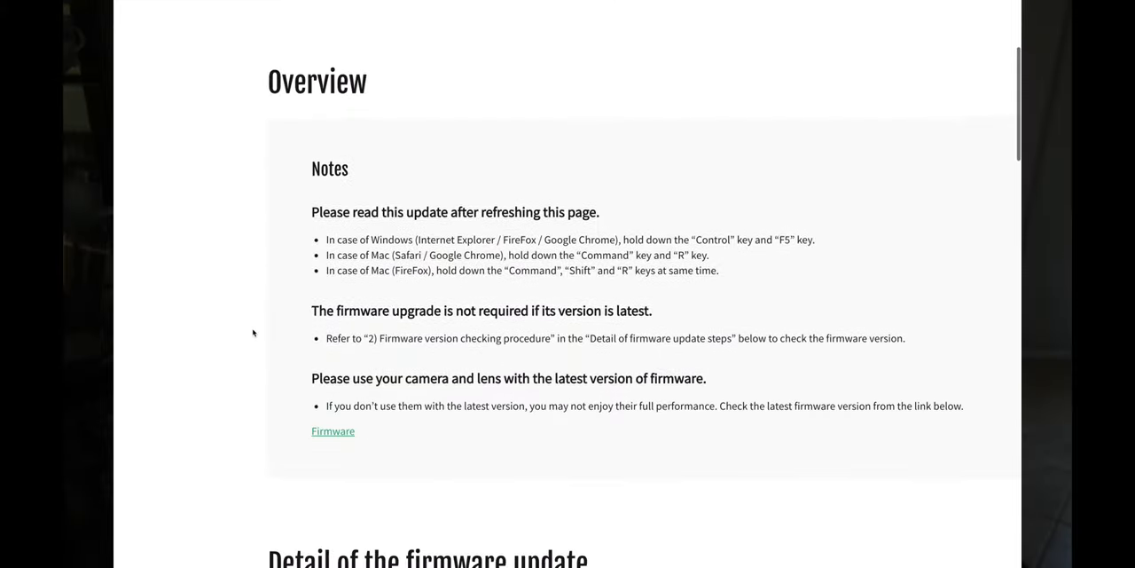
scroll(253, 333, "down", 2)
scroll(253, 333, "down", 2)
scroll(253, 333, "down", 2)
scroll(254, 332, "down", 4)
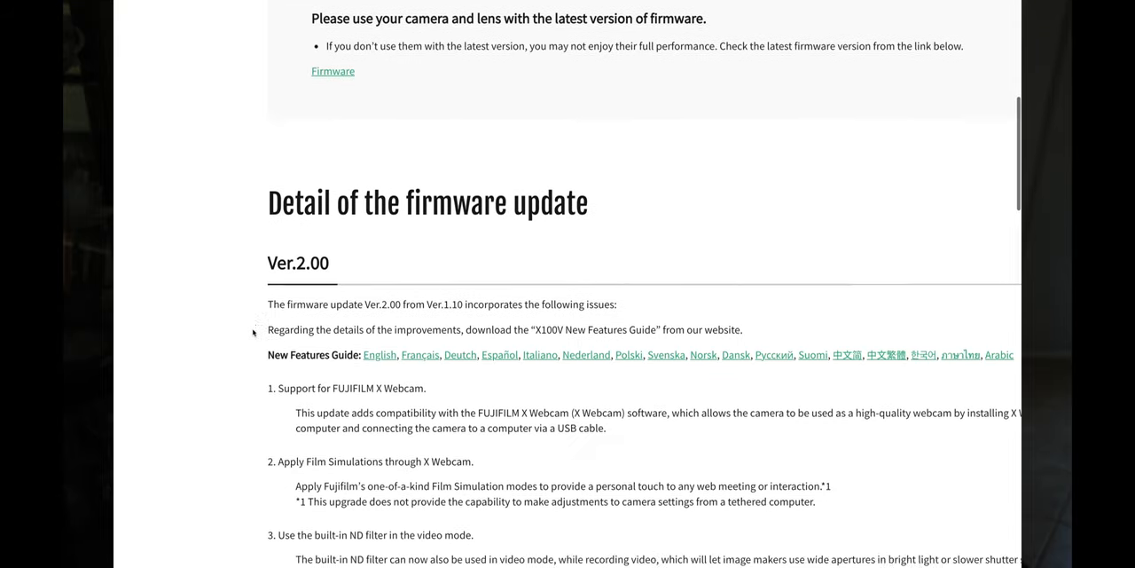
scroll(254, 333, "down", 3)
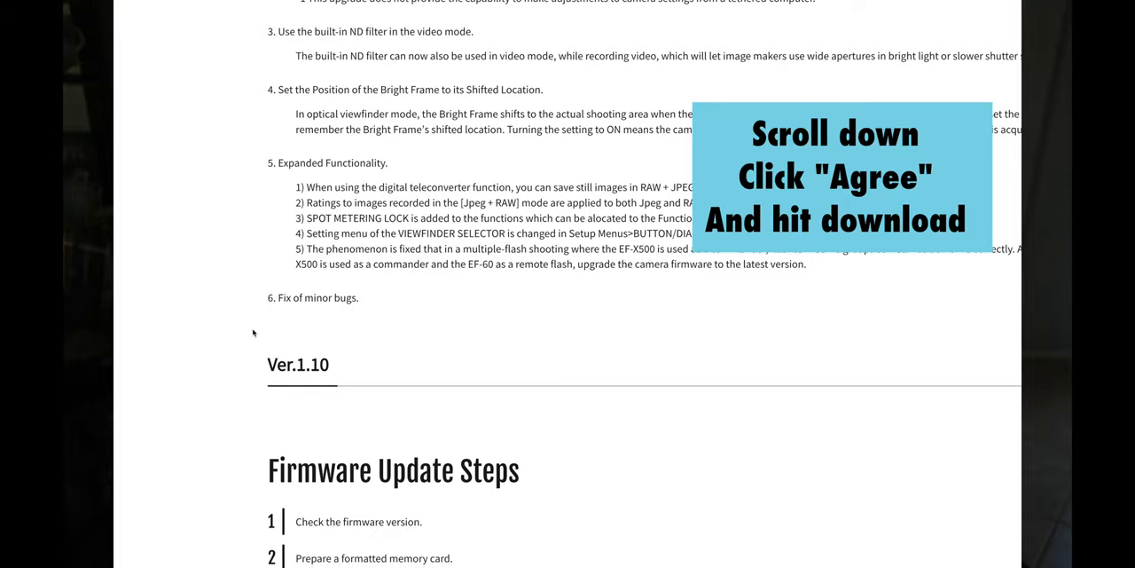
scroll(253, 332, "down", 3)
scroll(253, 332, "down", 1)
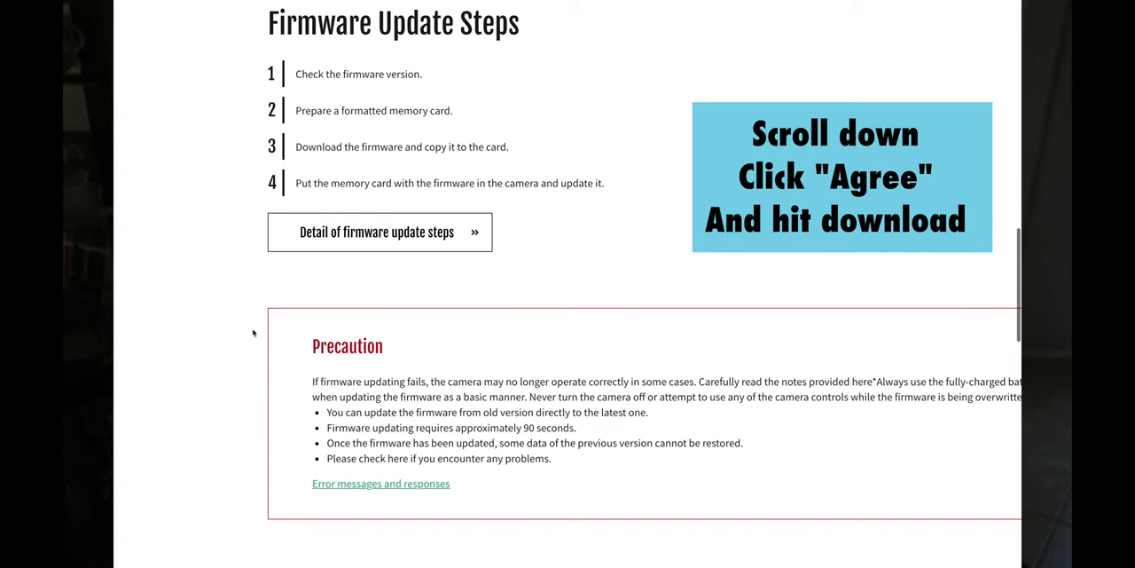
scroll(254, 332, "down", 3)
scroll(254, 332, "down", 3)
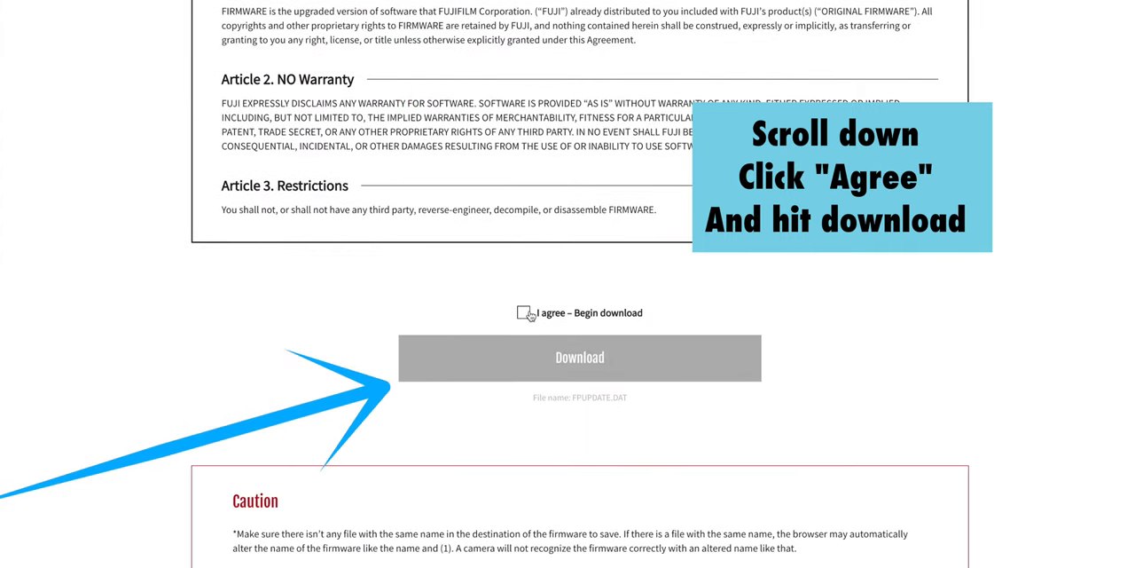
- Agree to the firmware licence terms and begin downloading FPUPDATE.DAT
left_click(524, 312)
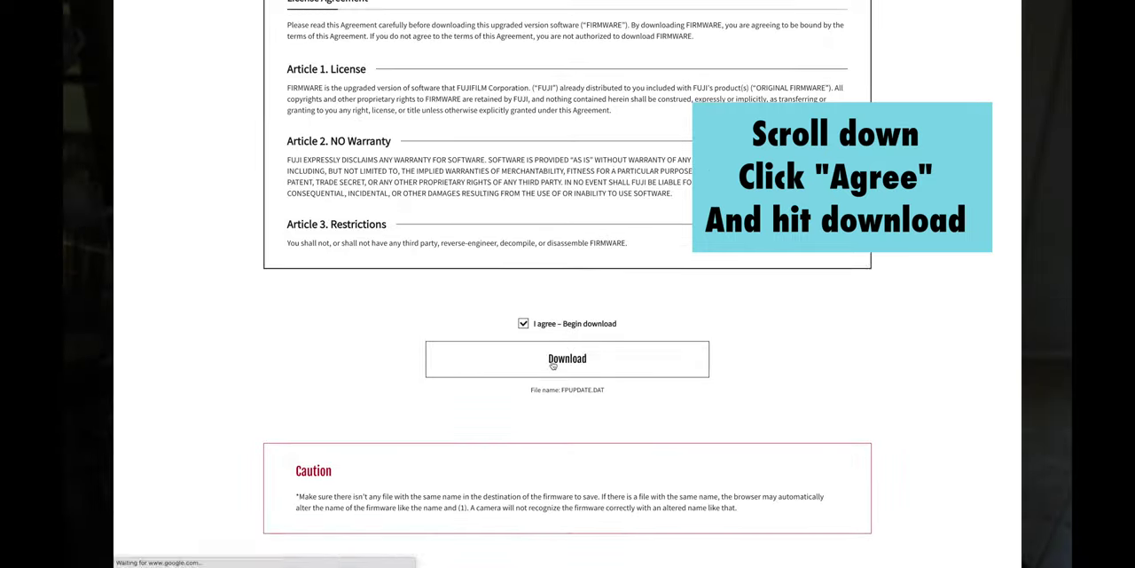
left_click(553, 364)
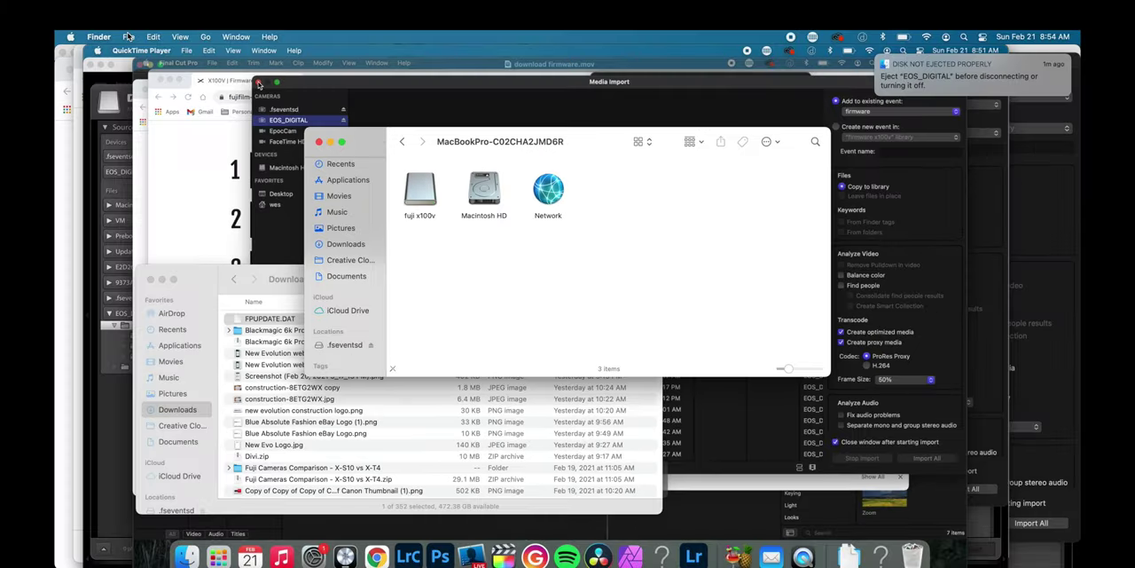
- Show the Downloads folder in a new Finder window
left_click(128, 36)
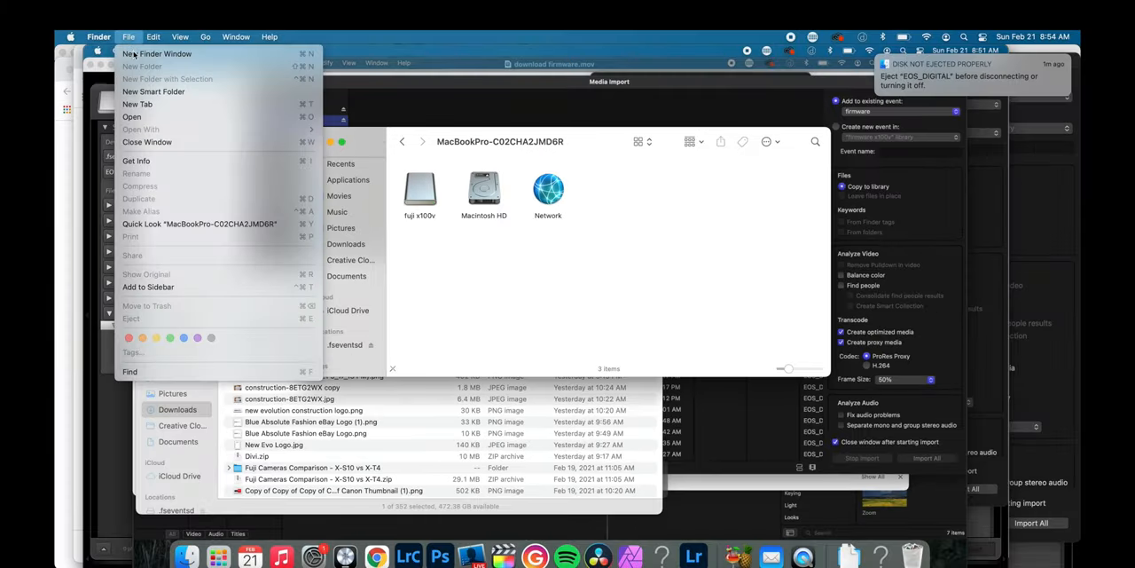
left_click(134, 54)
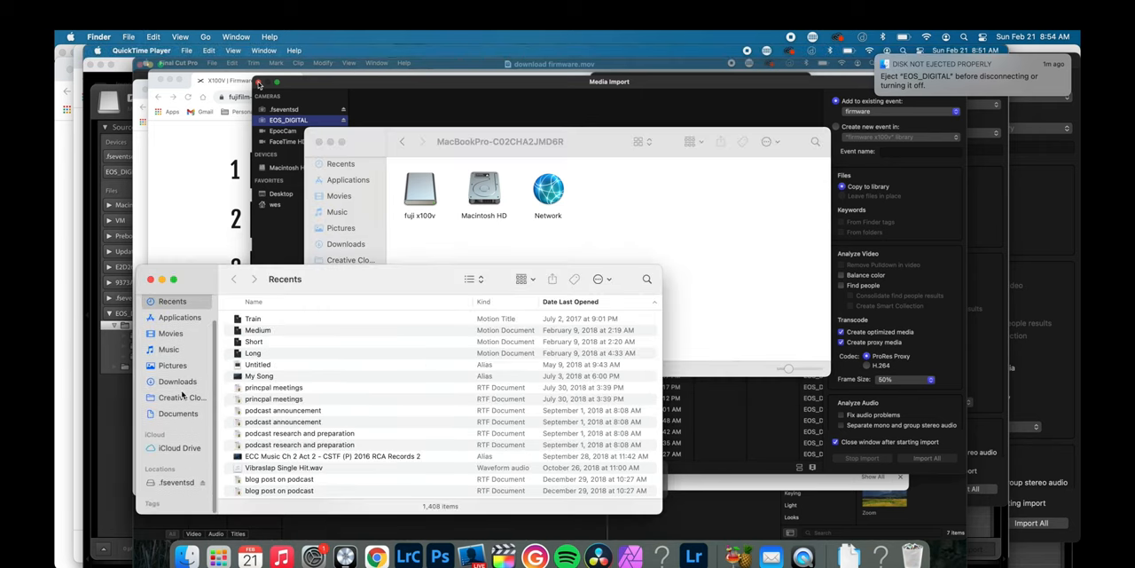
left_click(177, 382)
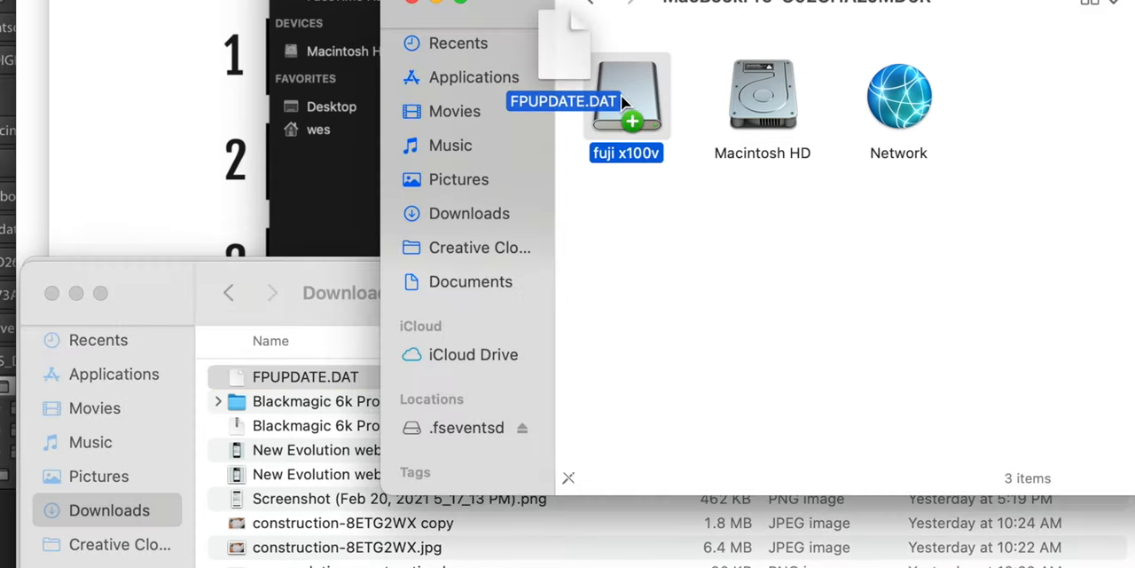
- Copy FPUPDATE.DAT onto the fuji x100v card and bring up the card's actions
left_click_drag(617, 84, 621, 95)
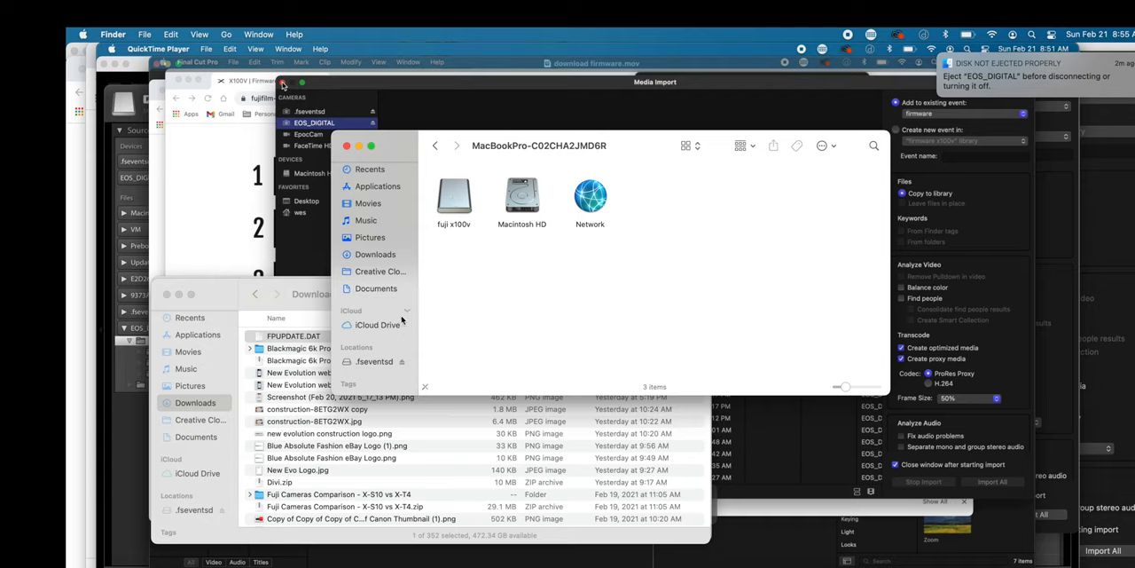
right_click(456, 191)
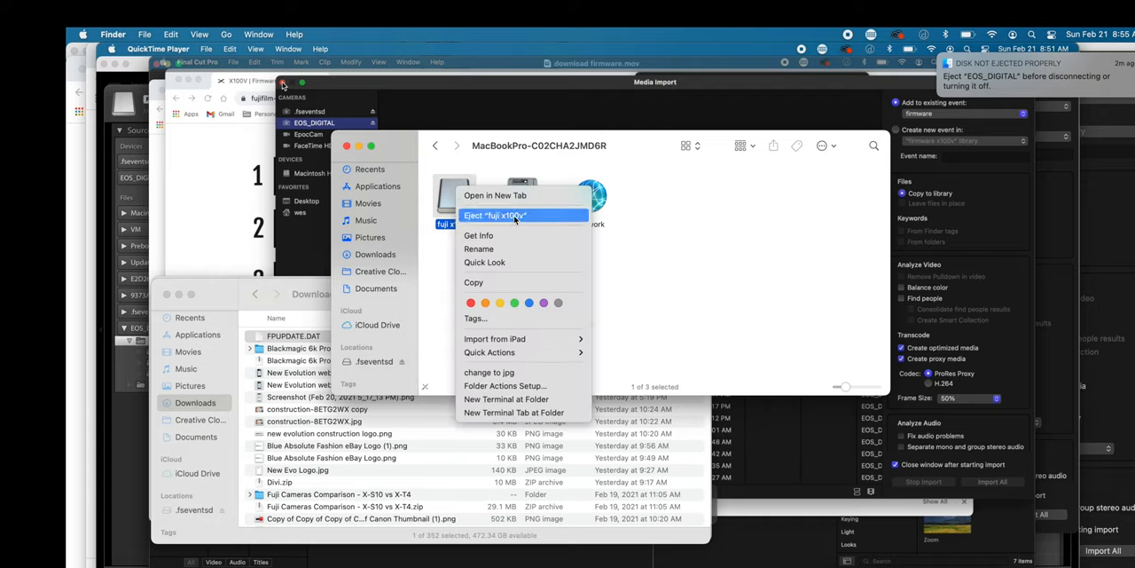